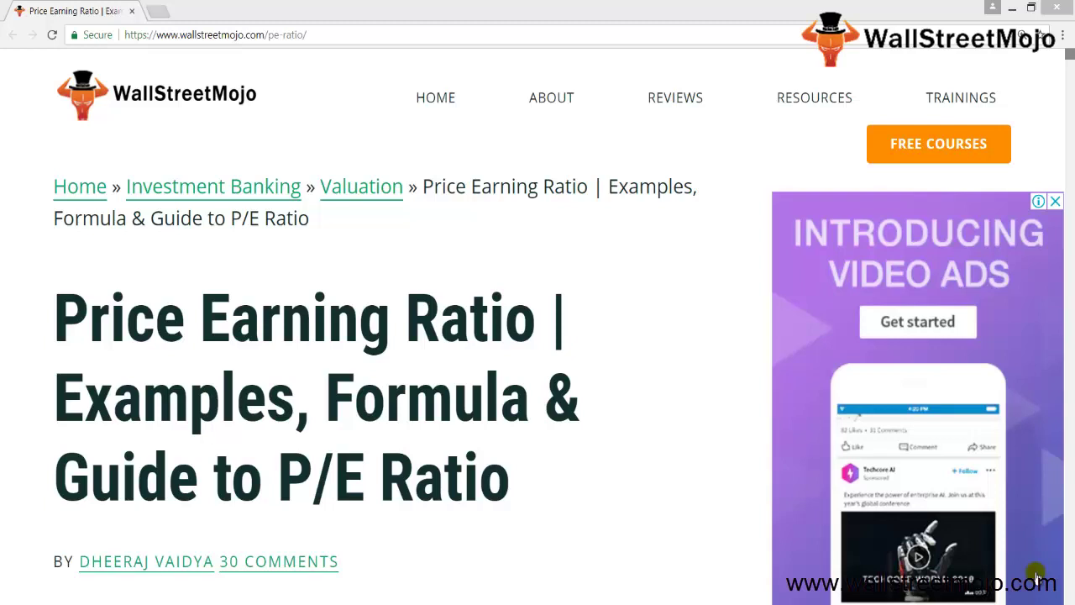
Review the article's charts comparing the PE ratios and price returns of Apple and Alphabet (Google)
scroll(1037, 574, down, 10)
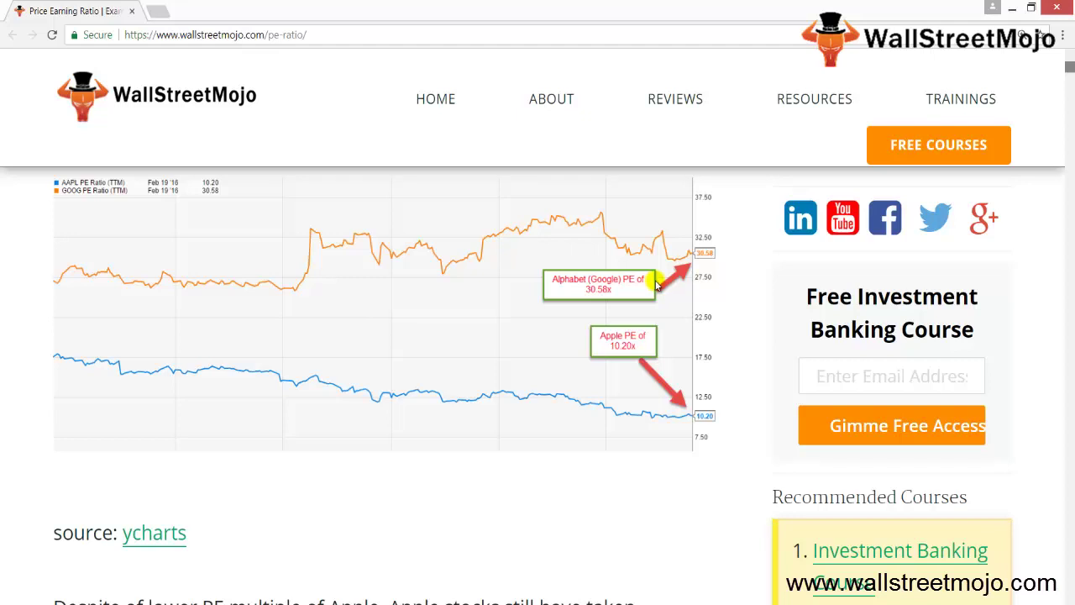
scroll(1012, 558, down, 5)
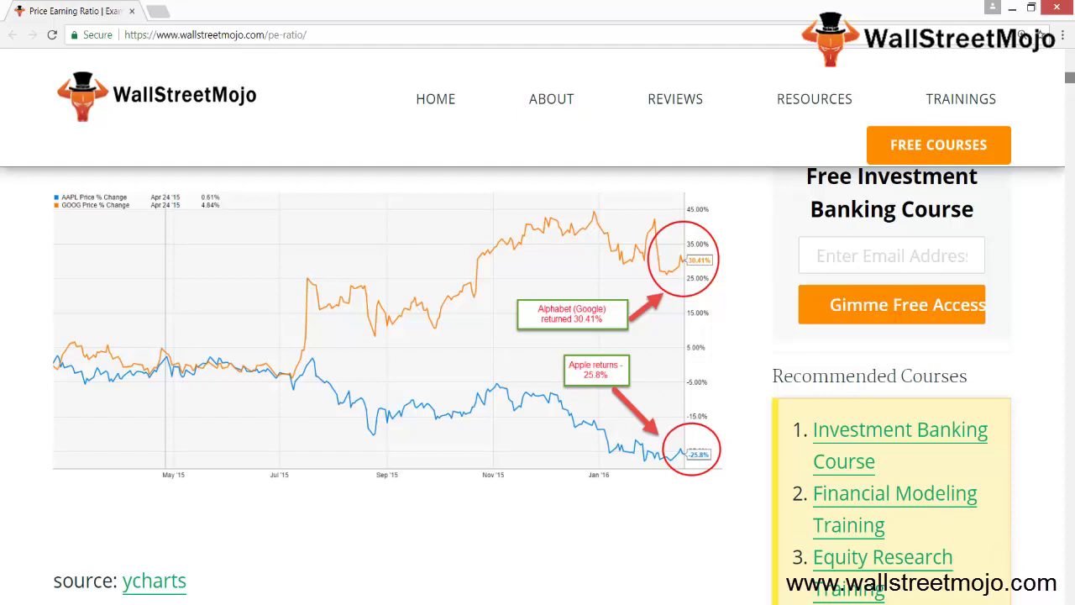
Switch to the PE Ratio workbook in Excel and enter the label "Colgate Price per share" in cell C4
key(alt+Tab)
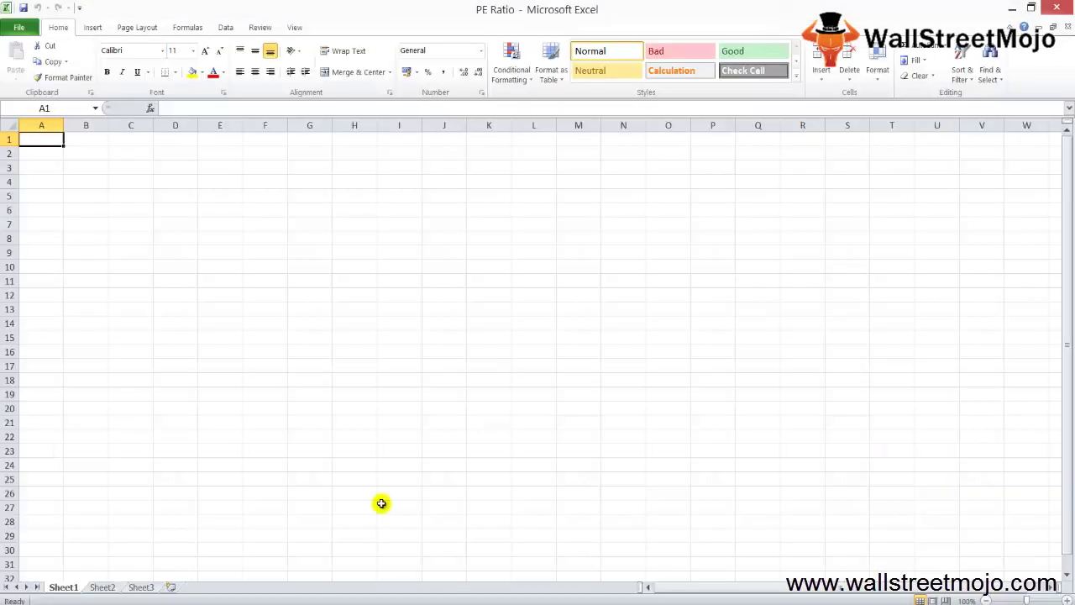
click(220, 195)
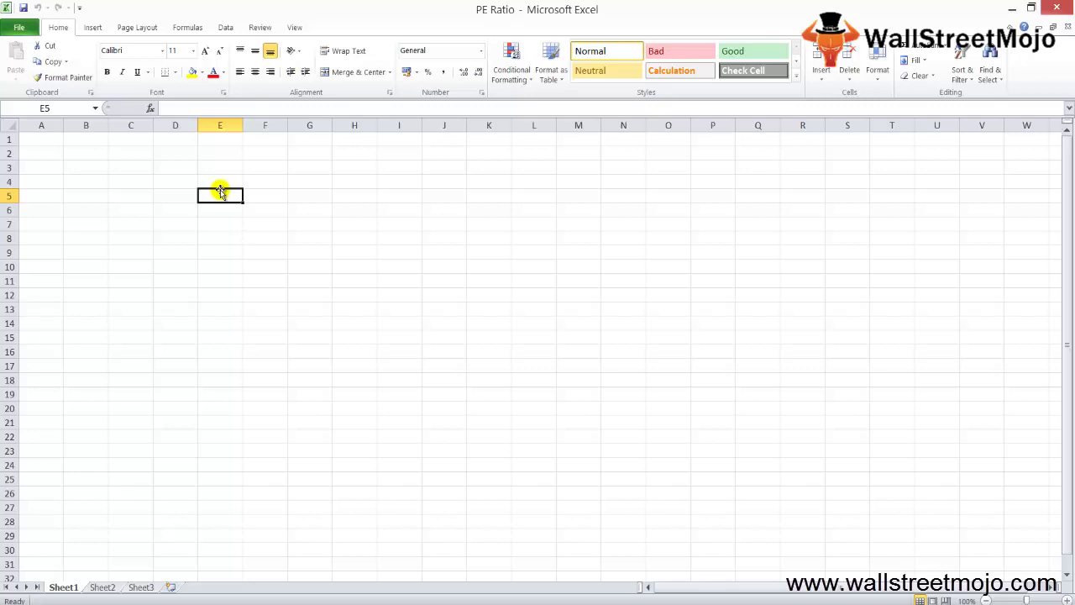
key(Left)
key(Left)
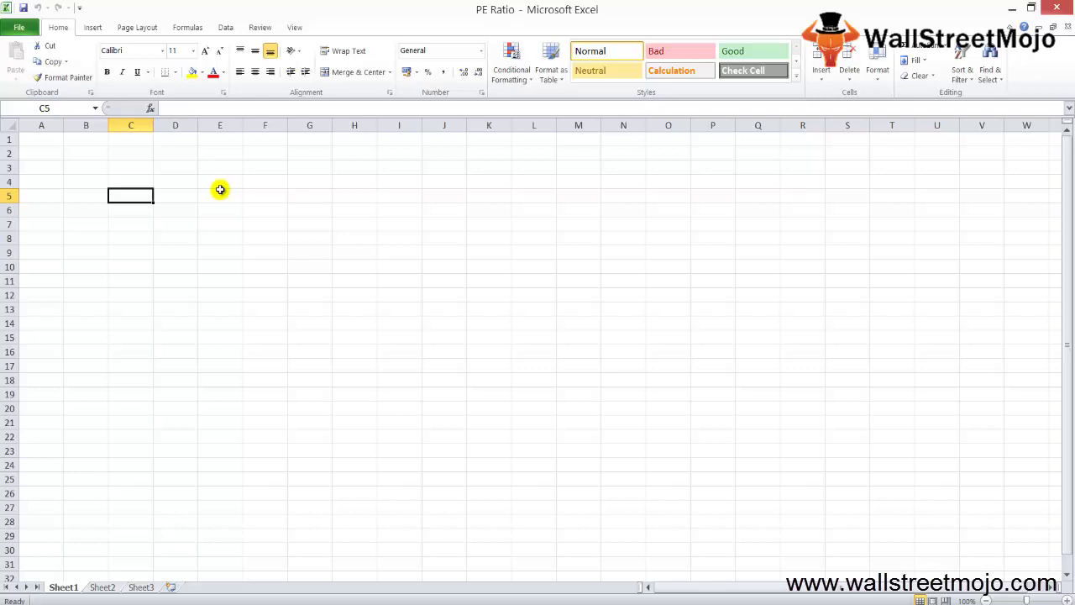
key(Up)
text(Colg)
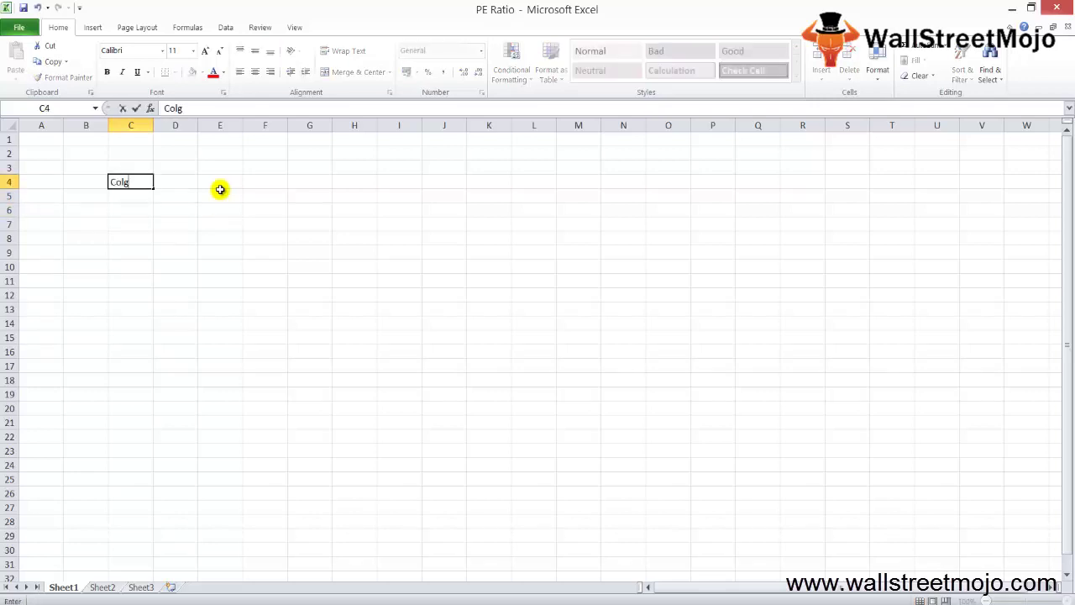
text(ate Price per)
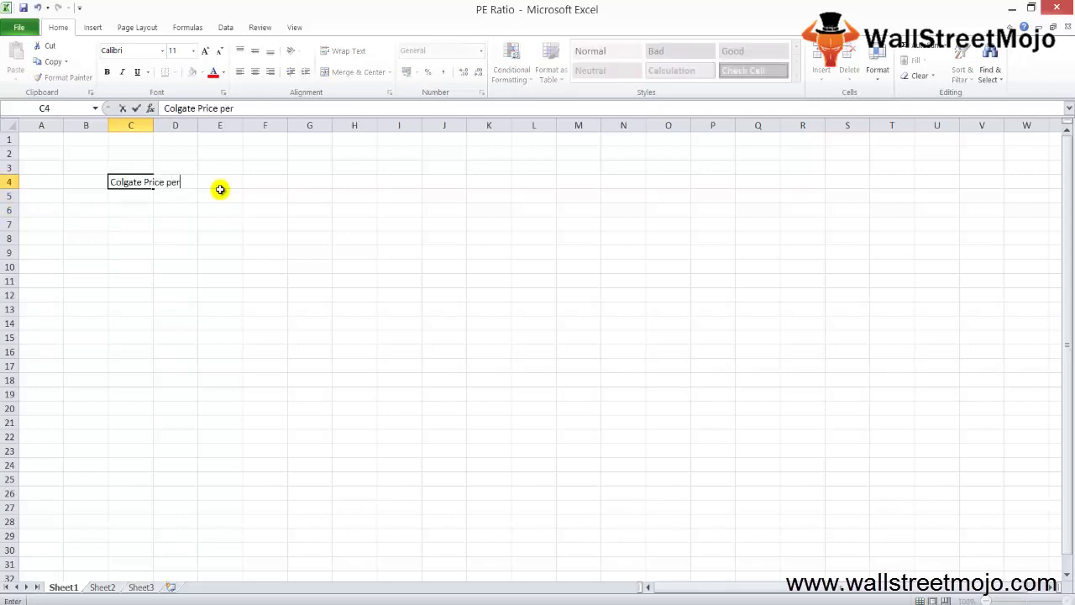
text( share)
key(Return)
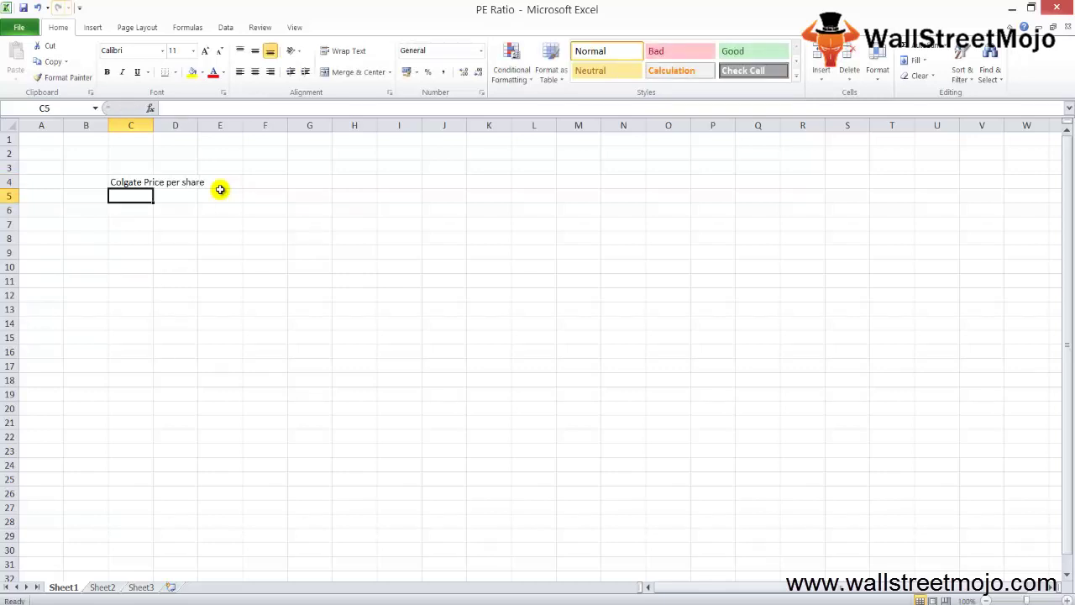
AutoFit the width of column C to the label in cell C4
key(Up)
key(alt+h)
key(o)
key(i)
key(Down)
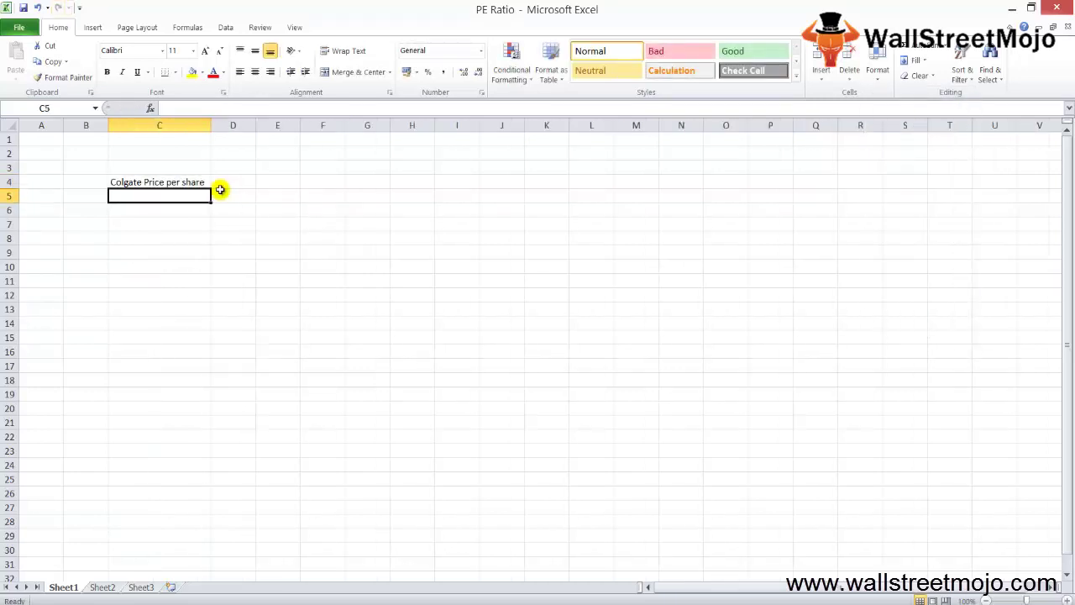
Enter 67.61 in cell D4 as the Colgate price per share
key(Up)
key(Right)
text(67.)
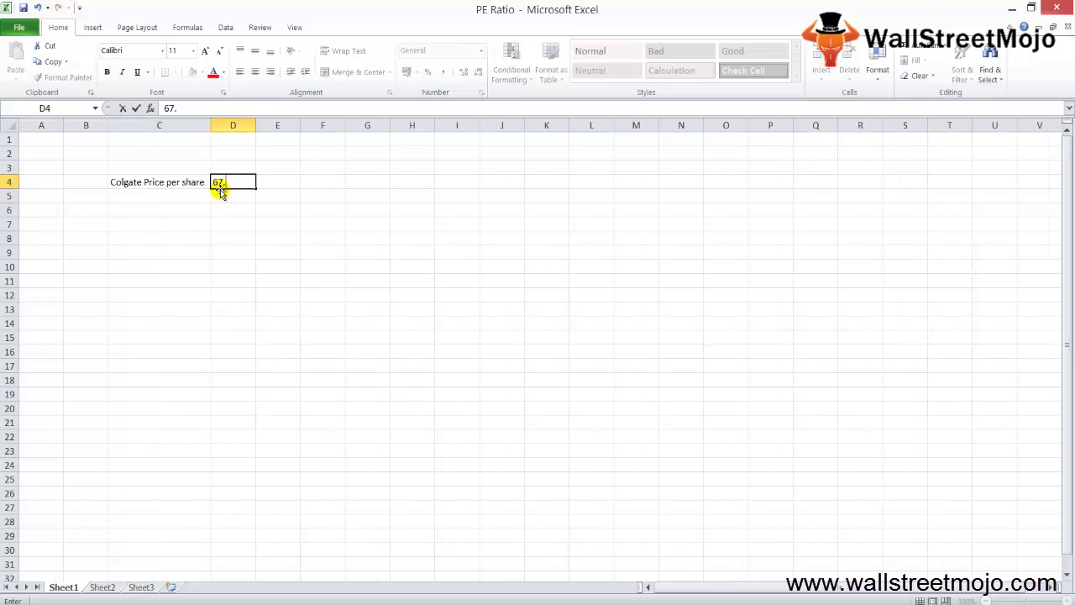
text(61)
key(Return)
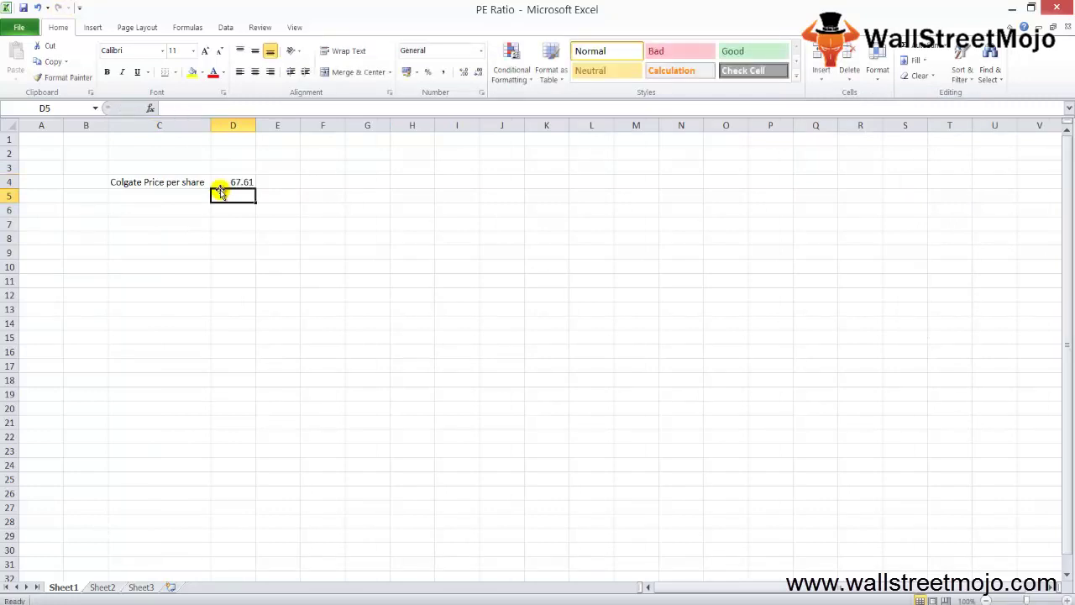
Enter the label "EPS ( Trailing 12 M)" in cell C5, below the price label
key(Left)
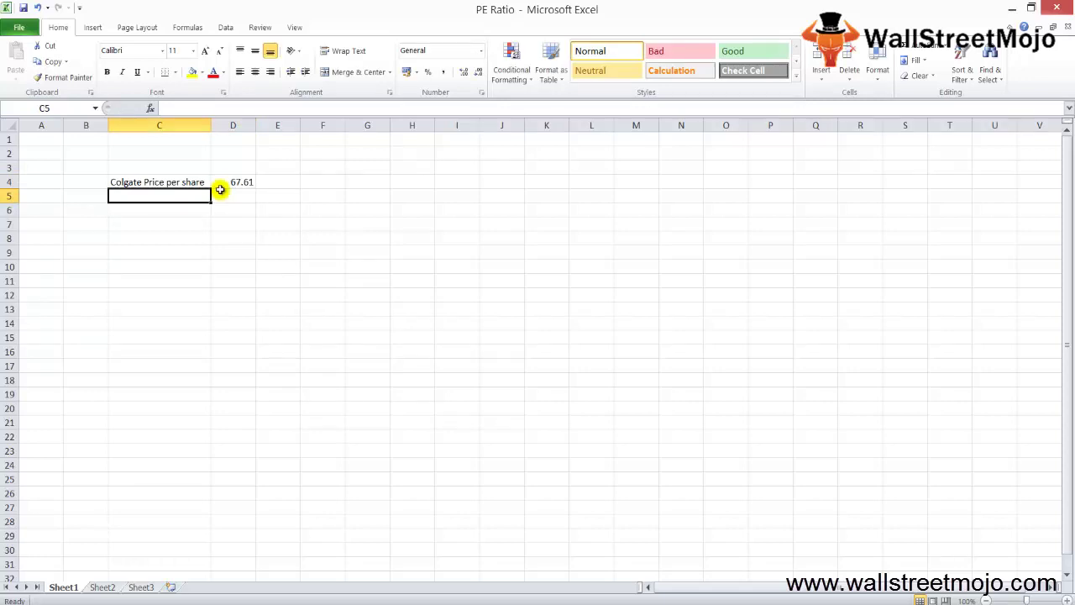
text(EPS )
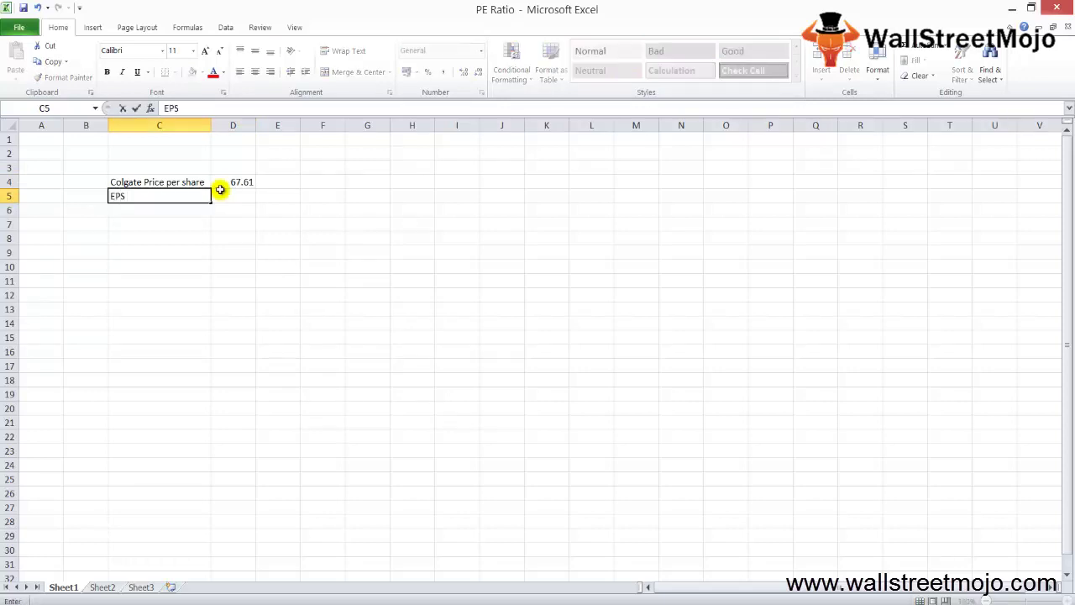
text(()
text( Tra)
key(BackSpace)
text(rain)
key(BackSpace)
text(ling 12 M)
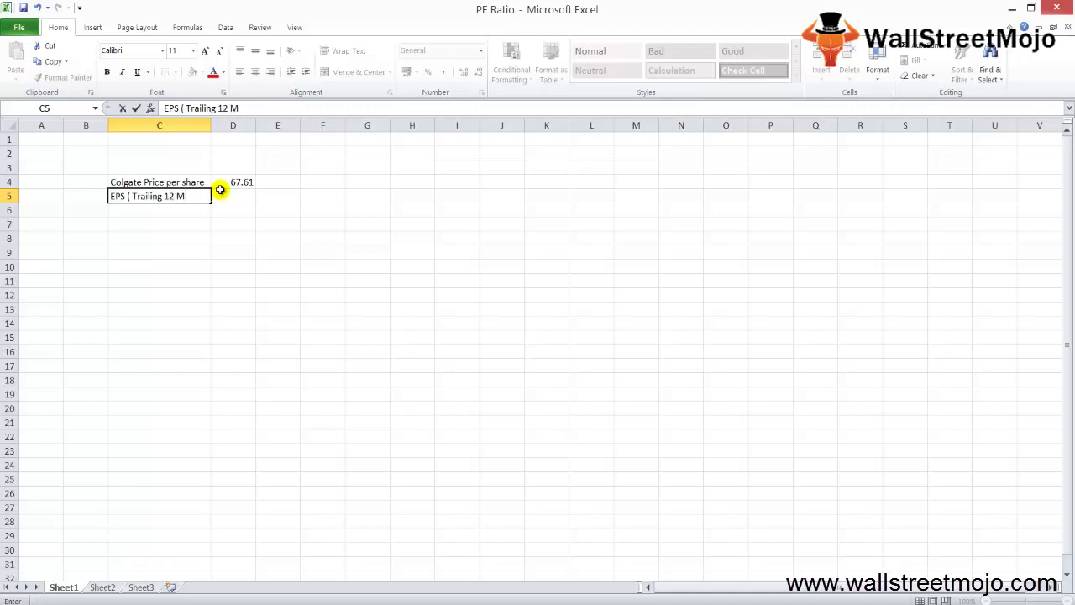
text())
key(Return)
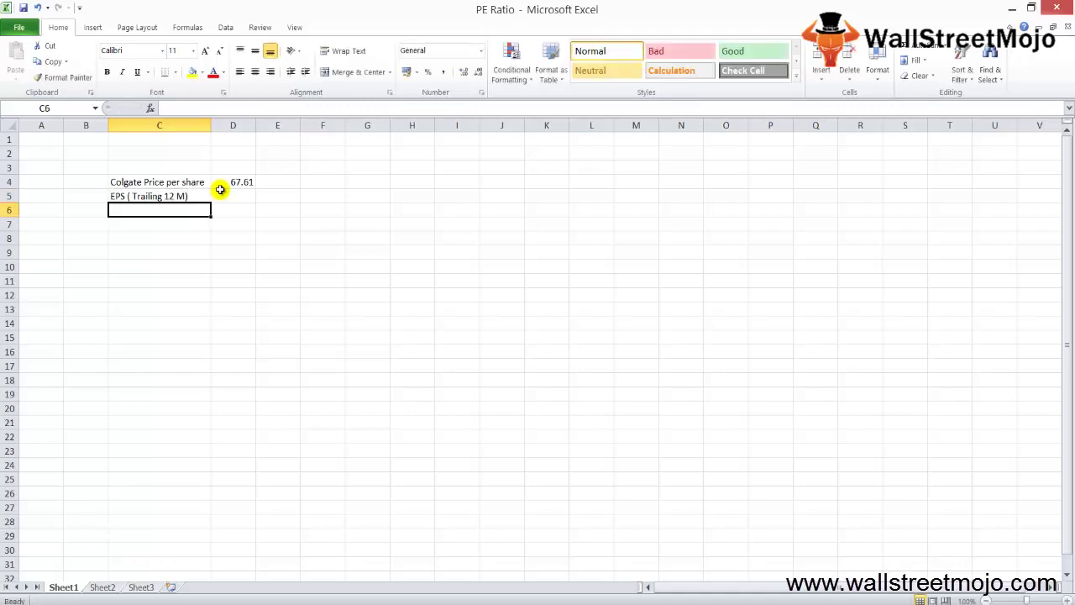
Enter 1.509 in cell D5 as the trailing 12-month EPS
click(220, 192)
text(67)
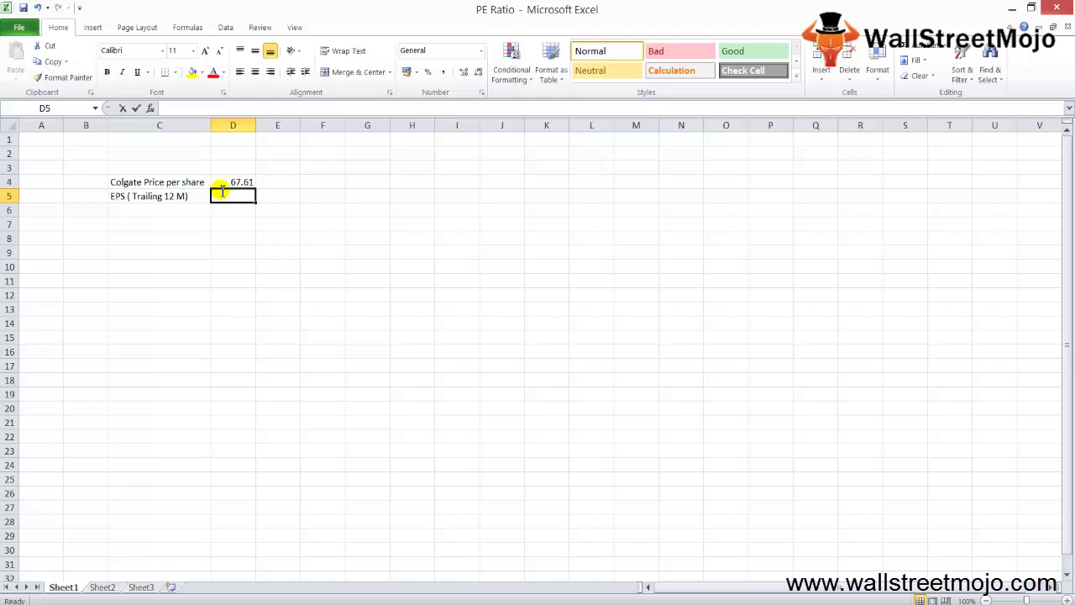
text(1.)
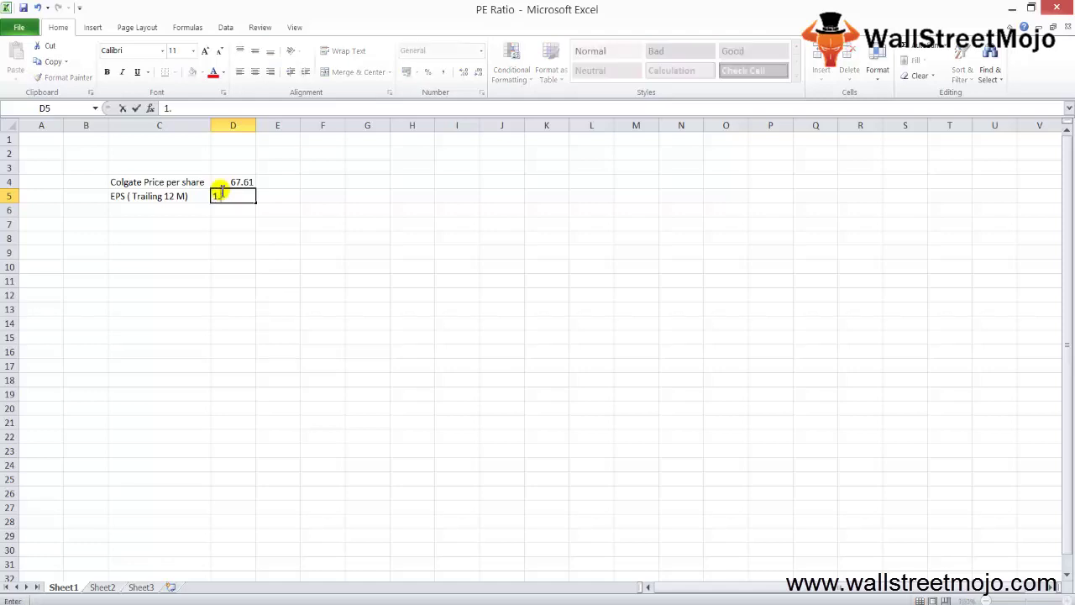
text(.509)
key(Return)
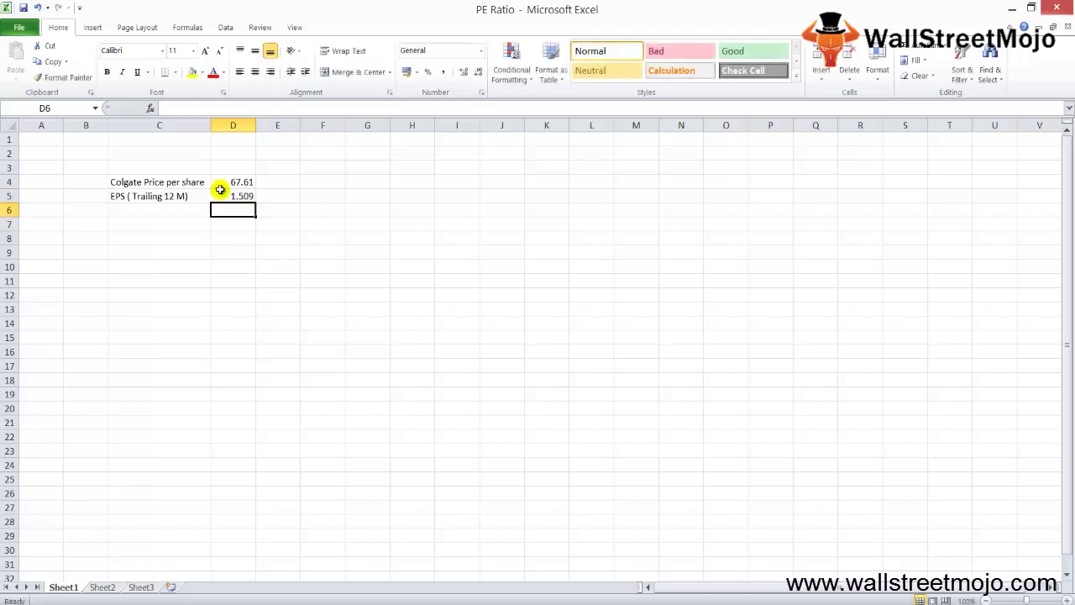
Enter the label "PE" in cell C7, leaving row 6 blank below the EPS row
key(Down)
key(Down)
key(Left)
key(Left)
key(Up)
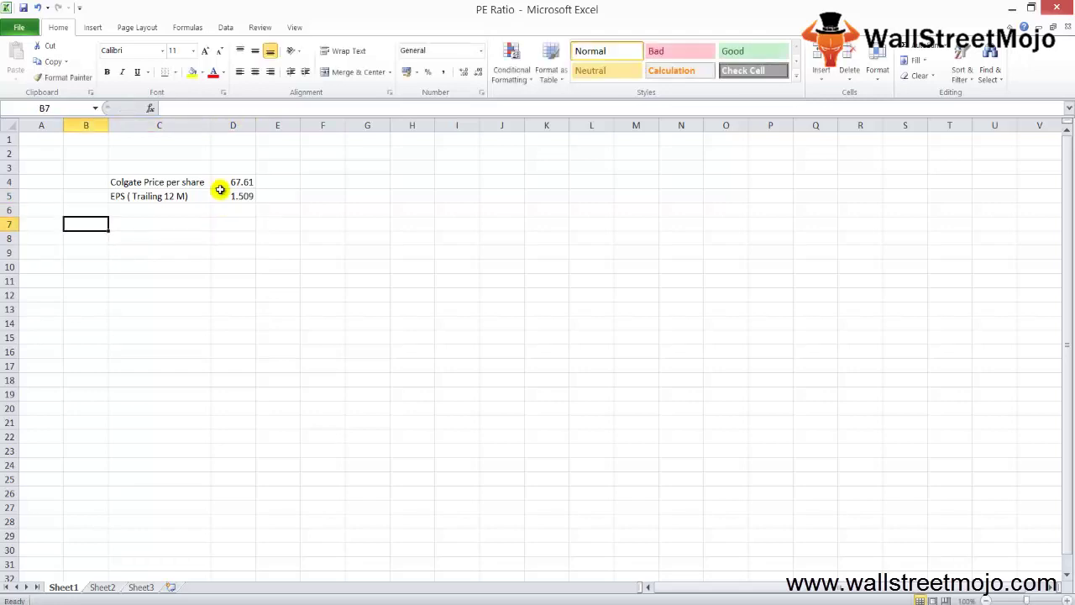
key(Right)
text(PE)
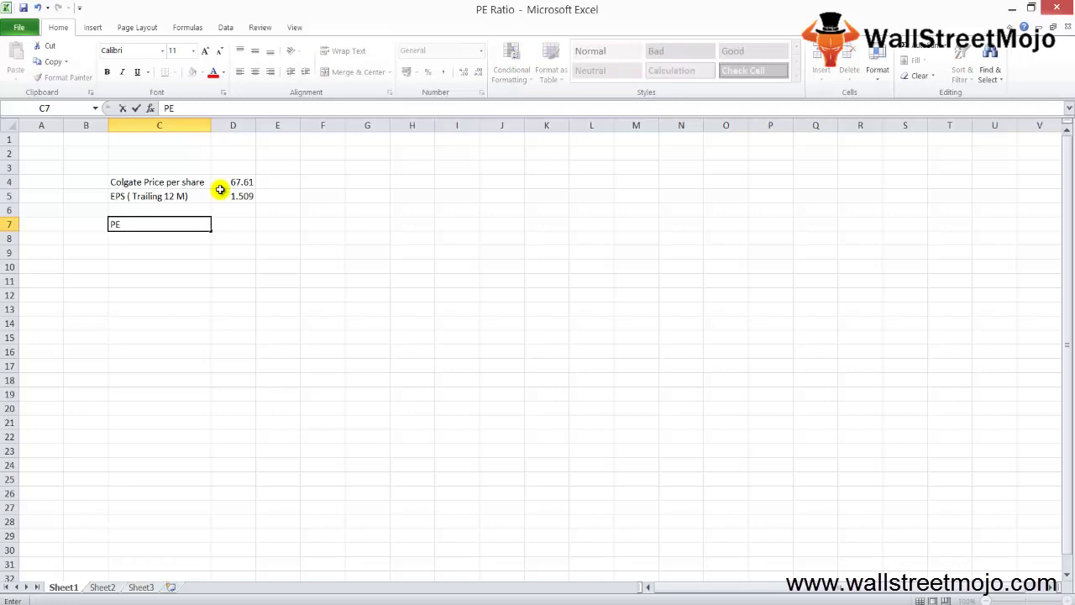
key(Tab)
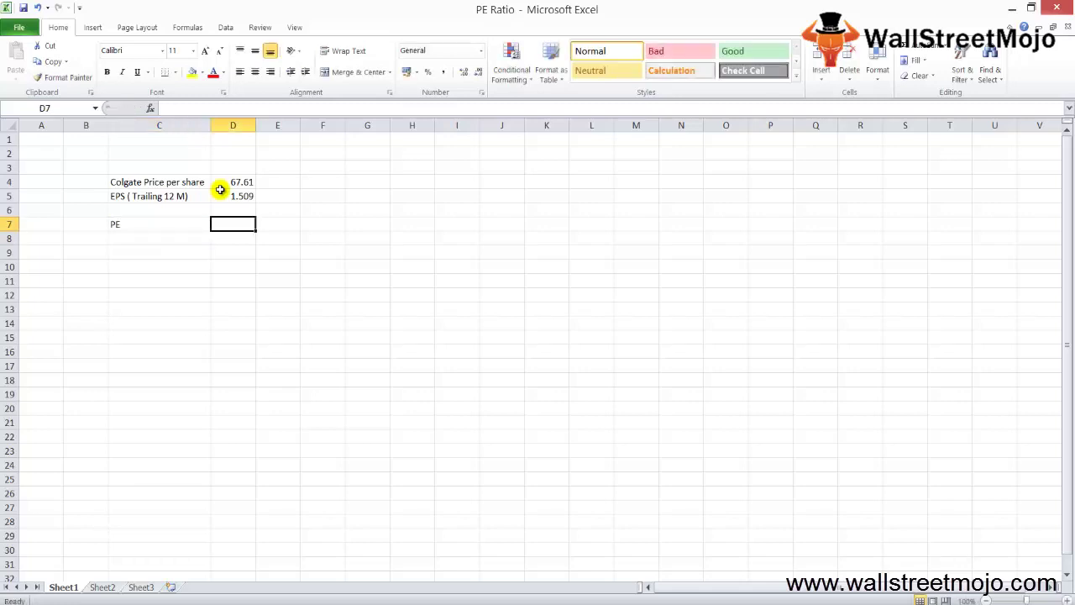
Calculate the PE ratio in cell D7 with the formula =D4/D5, dividing price per share by EPS
text(=)
key(Up)
key(Up)
key(Up)
text(/)
key(Up)
key(Up)
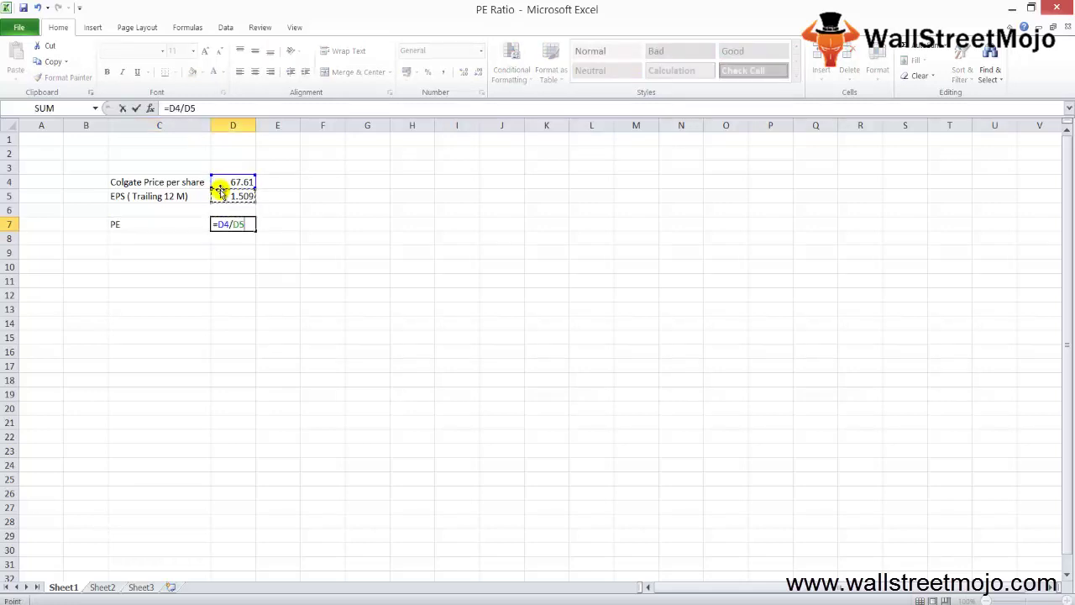
key(Return)
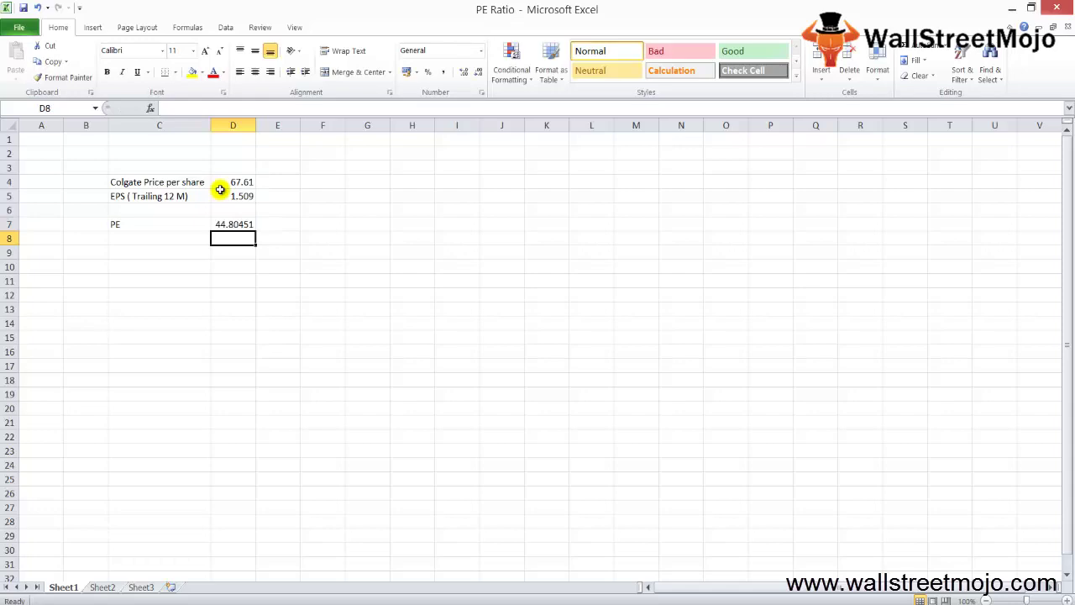
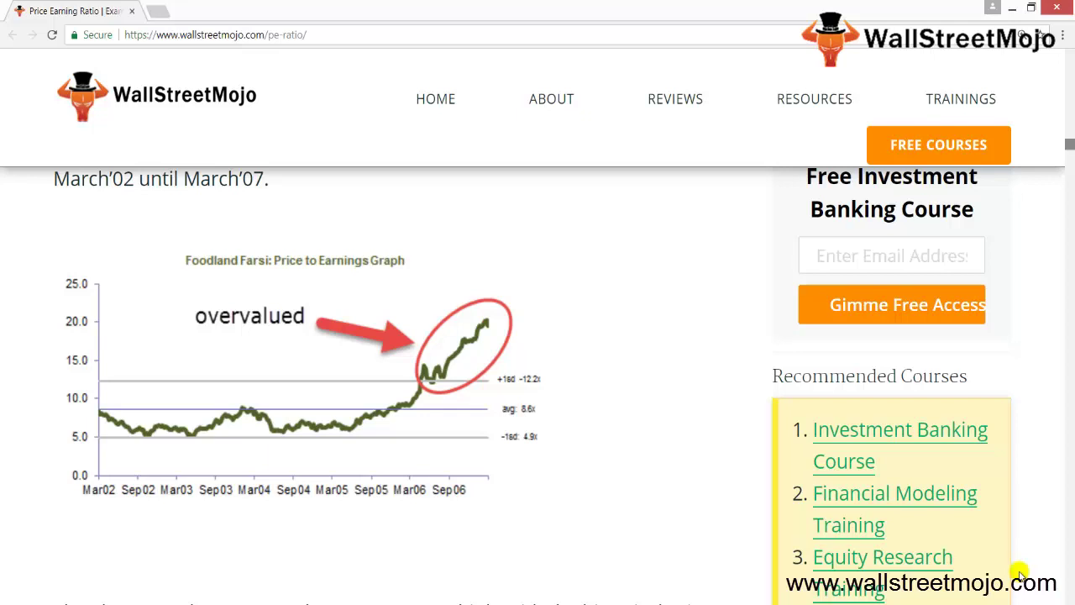
Examine the Foodland Farsi PE charts and the comparable company tables in the PE ratio article
scroll(1016, 570, down, 5)
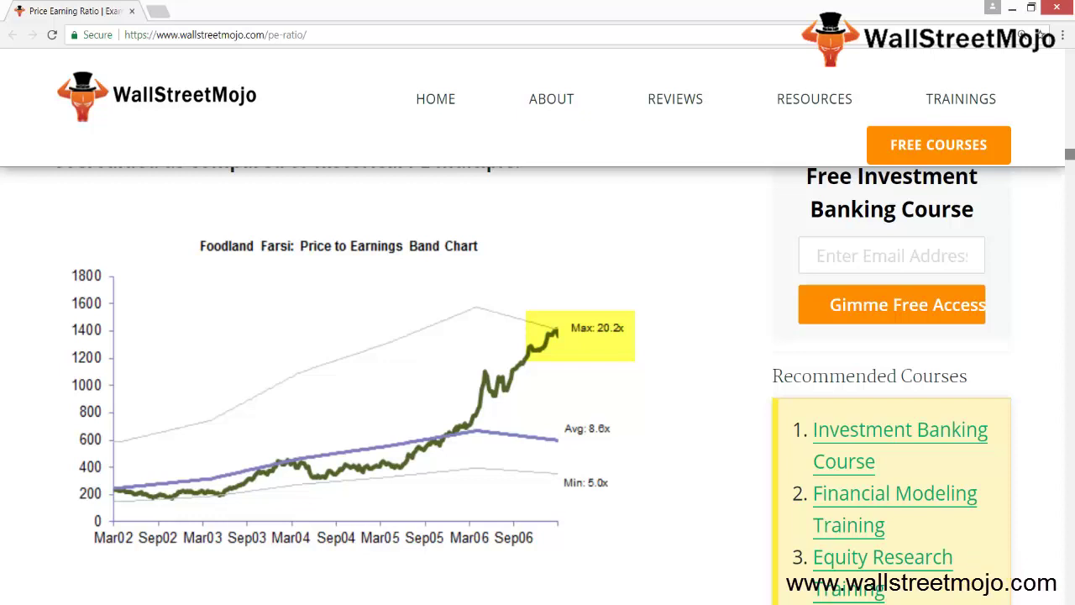
scroll(686, 336, down, 5)
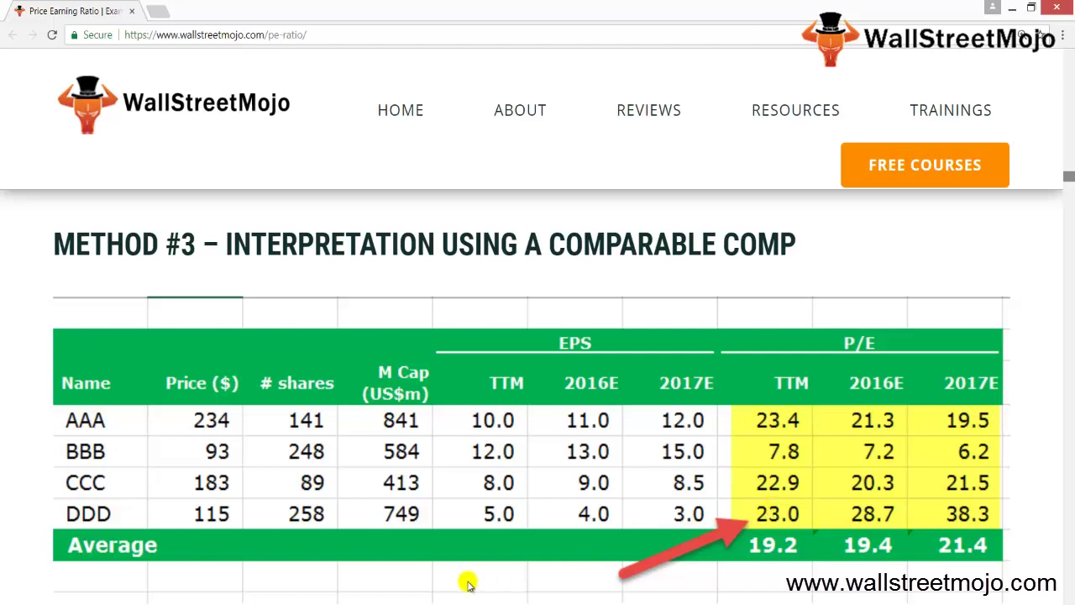
scroll(1017, 566, down, 5)
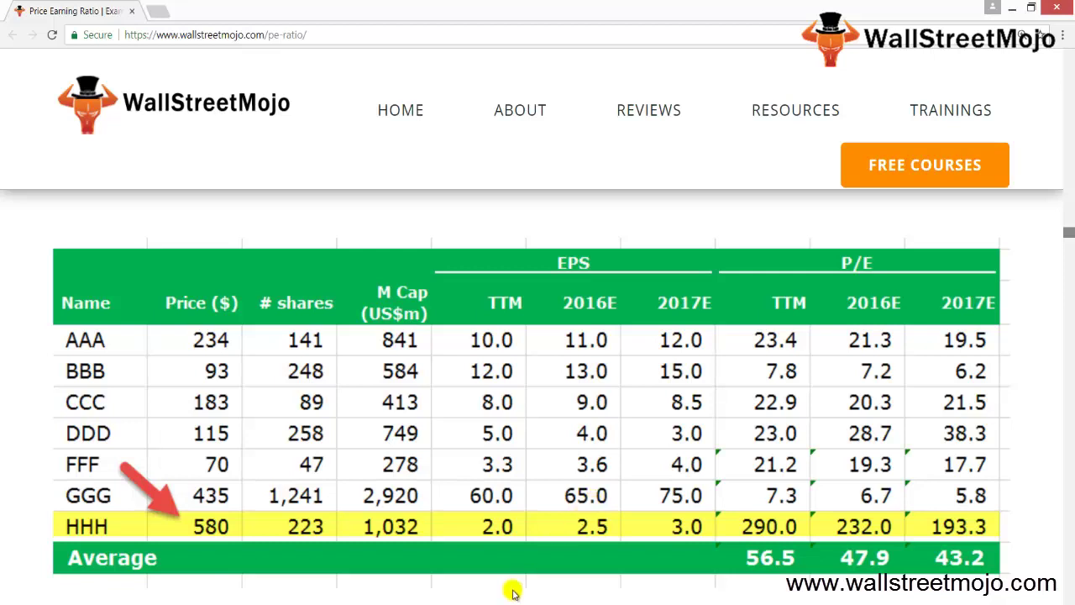
Switch to the PE Ratio workbook in Excel and enter the values 4 and 5 in cells G14 and G15
mouse_move(503, 603)
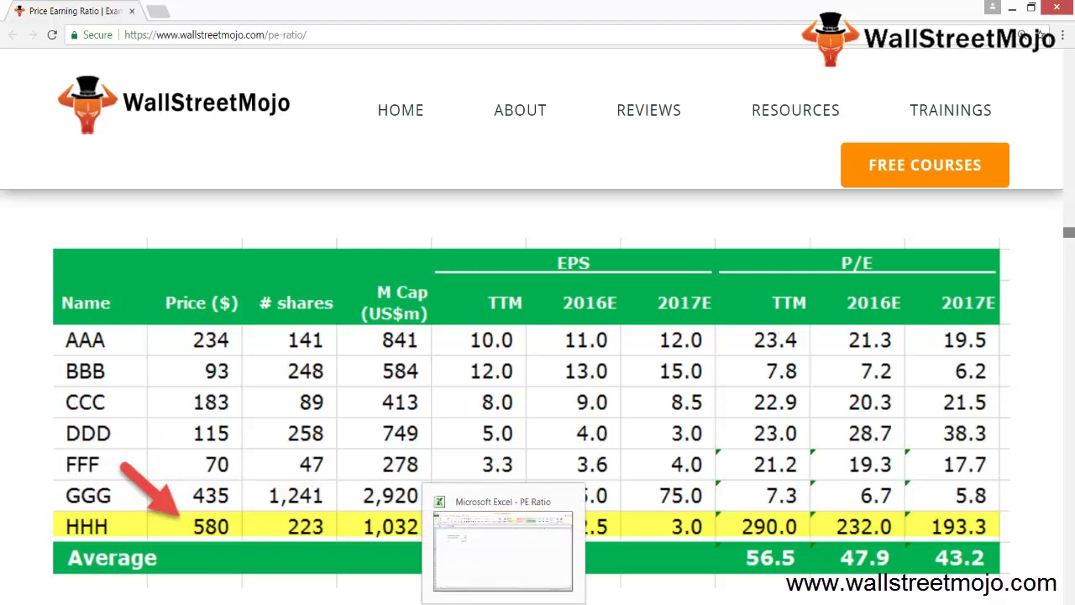
click(503, 550)
click(358, 318)
text(4)
key(Return)
text(5)
key(Return)
Label the two values with the years 2016 and 2017 in cells F14 and F15
key(Up)
key(Left)
key(Up)
text(2016)
key(Return)
text(2017)
key(Return)
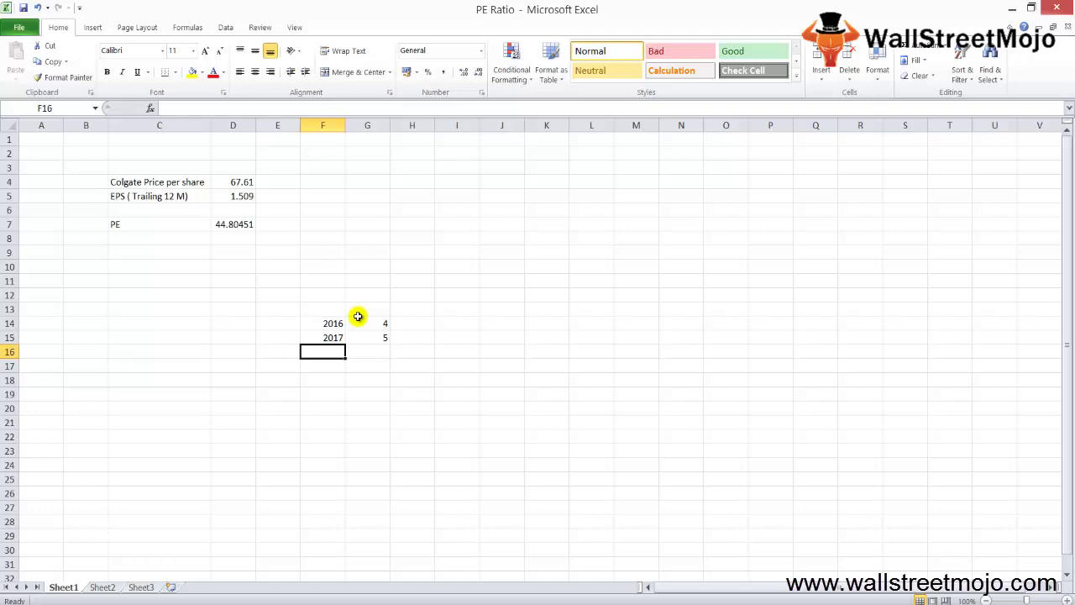
Calculate the 2016 share price in cell G17 with the formula =4*47.9
key(Down)
key(Down)
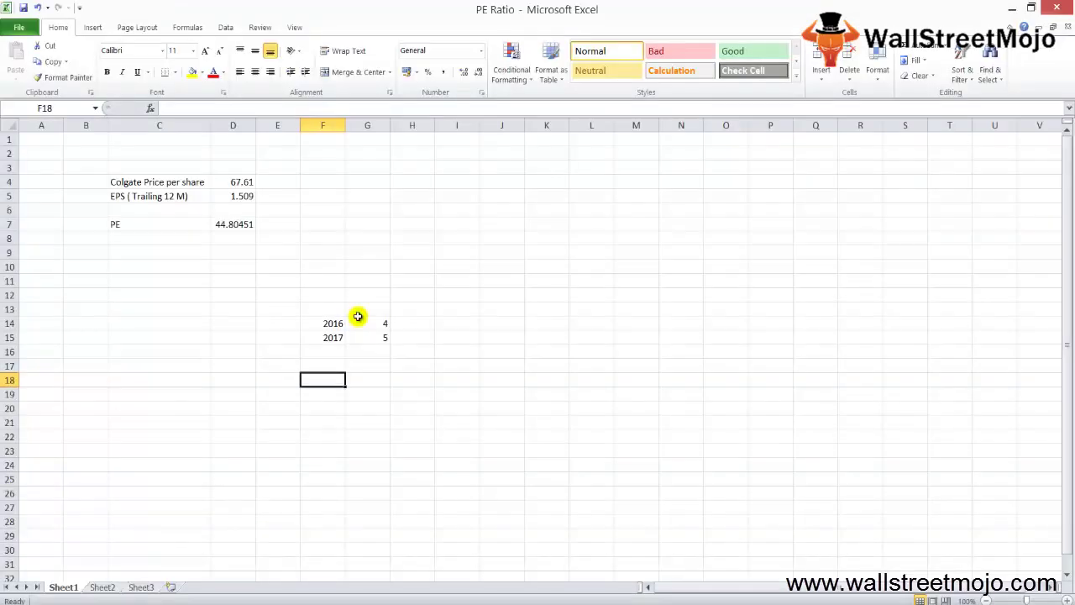
key(Up)
key(Right)
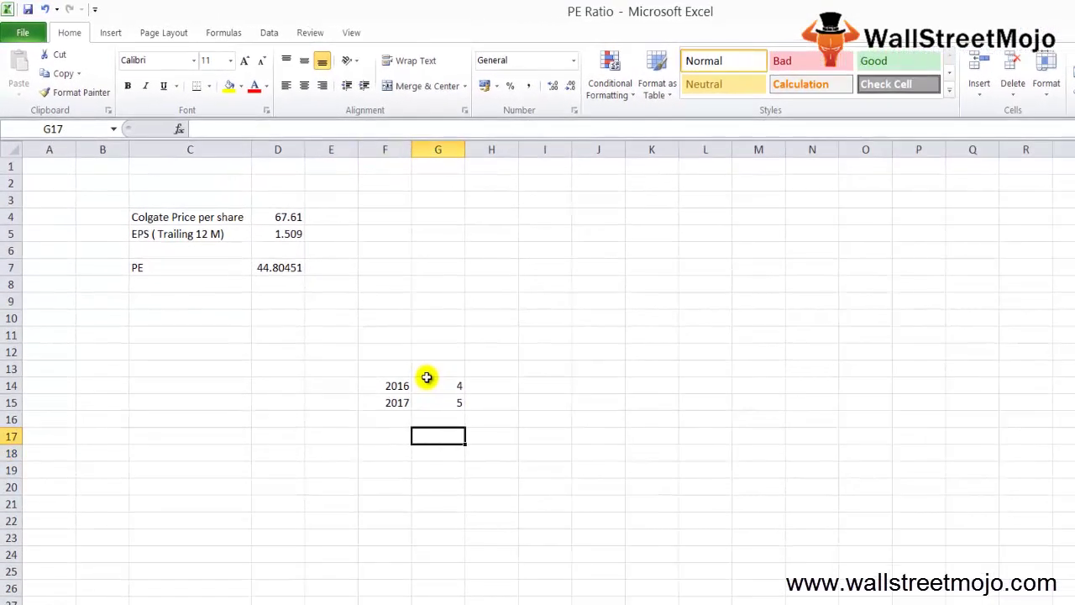
text(=4*47.9)
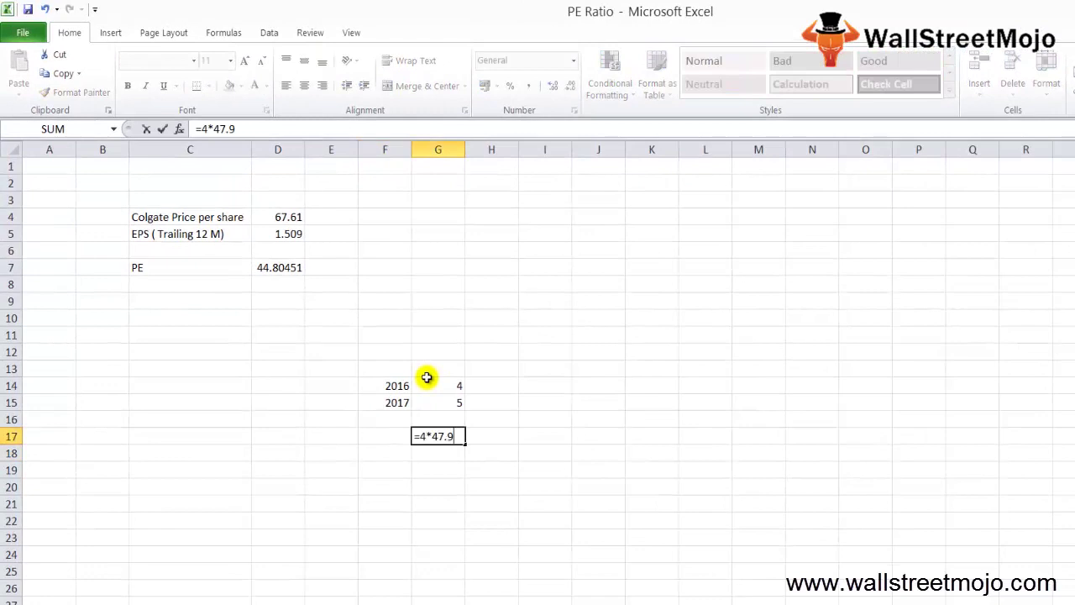
key(Return)
Enter the year label 2016 in cell F17 beside the calculated price and again in cell F19
key(Up)
key(Left)
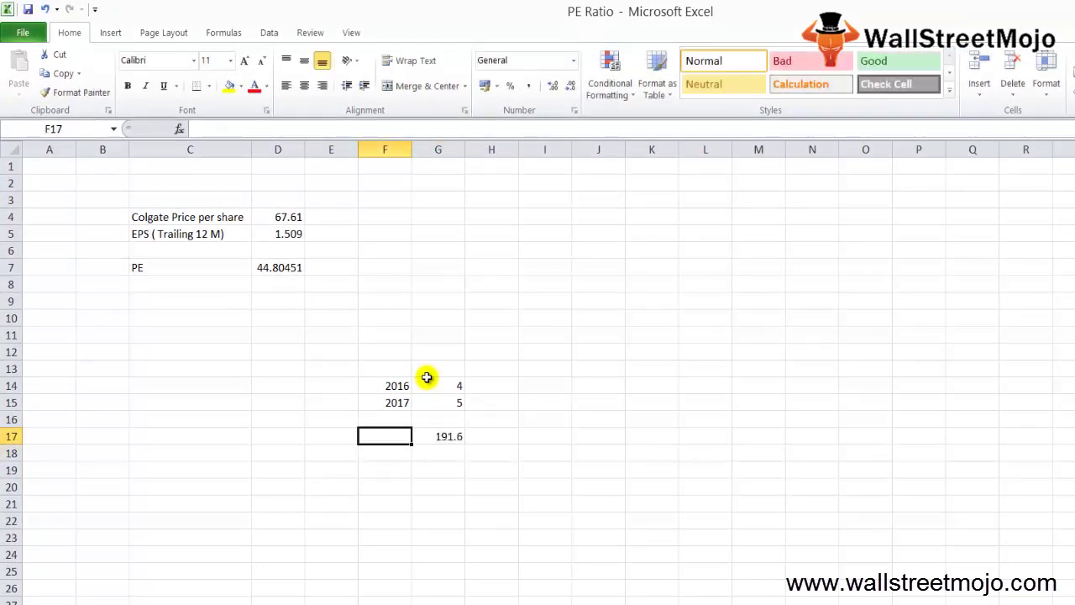
text(2016)
key(Return)
key(Return)
text(2016)
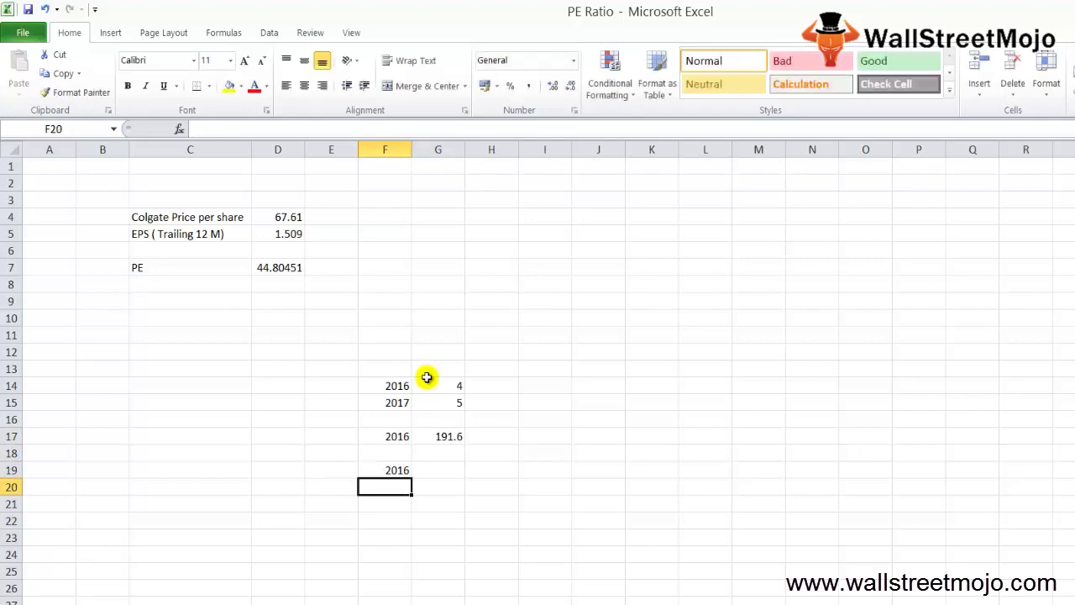
Calculate a second share price in cell G19 with the formula =G15*43.2
key(Tab)
text(=)
key(Up)
key(Up)
key(Up)
key(Up)
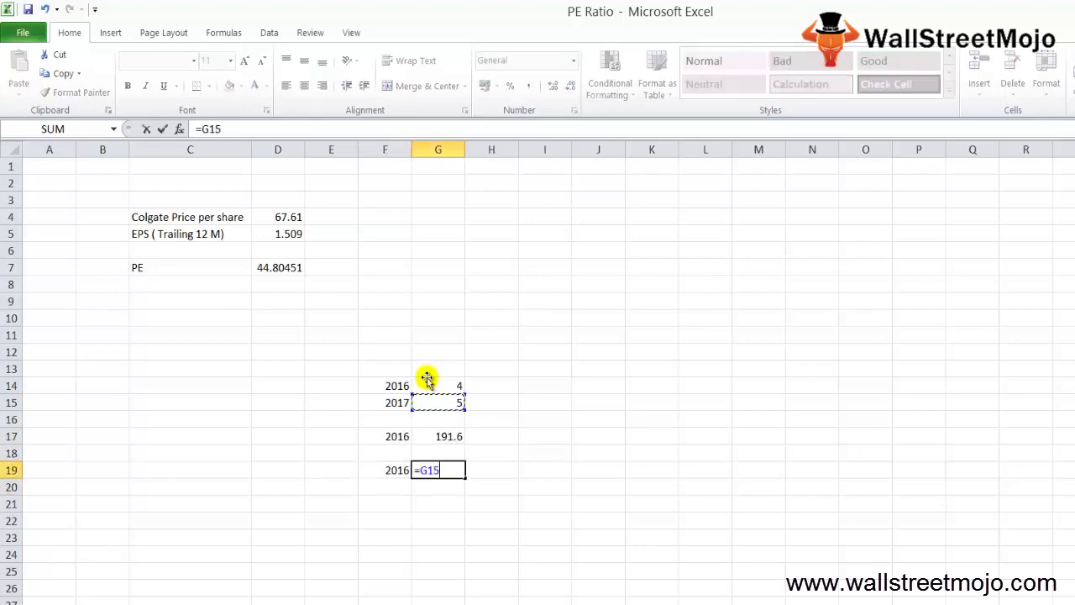
text(*43.2)
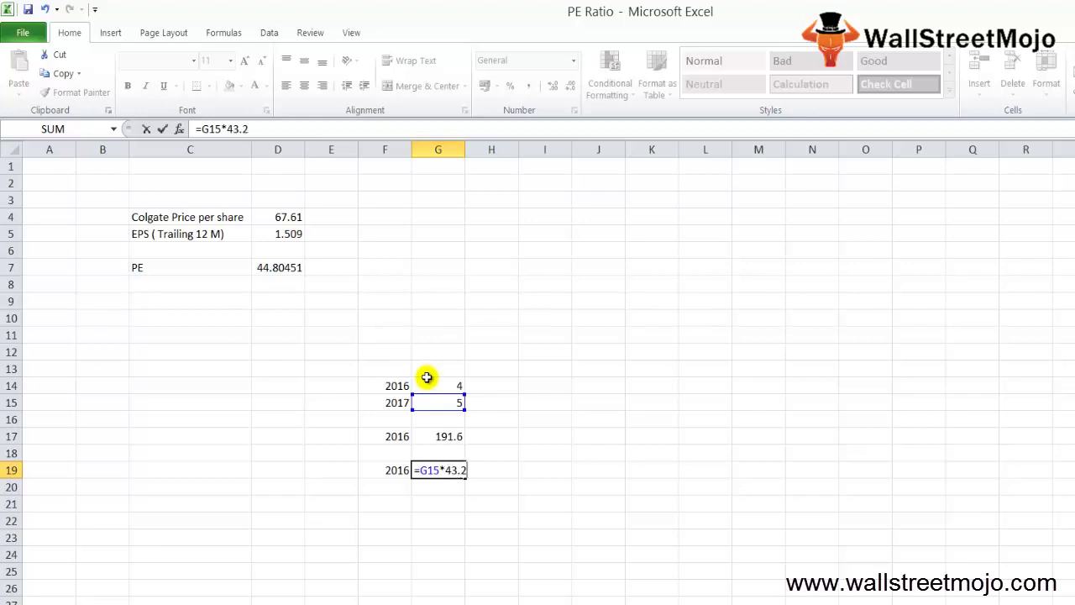
key(Return)
key(Up)
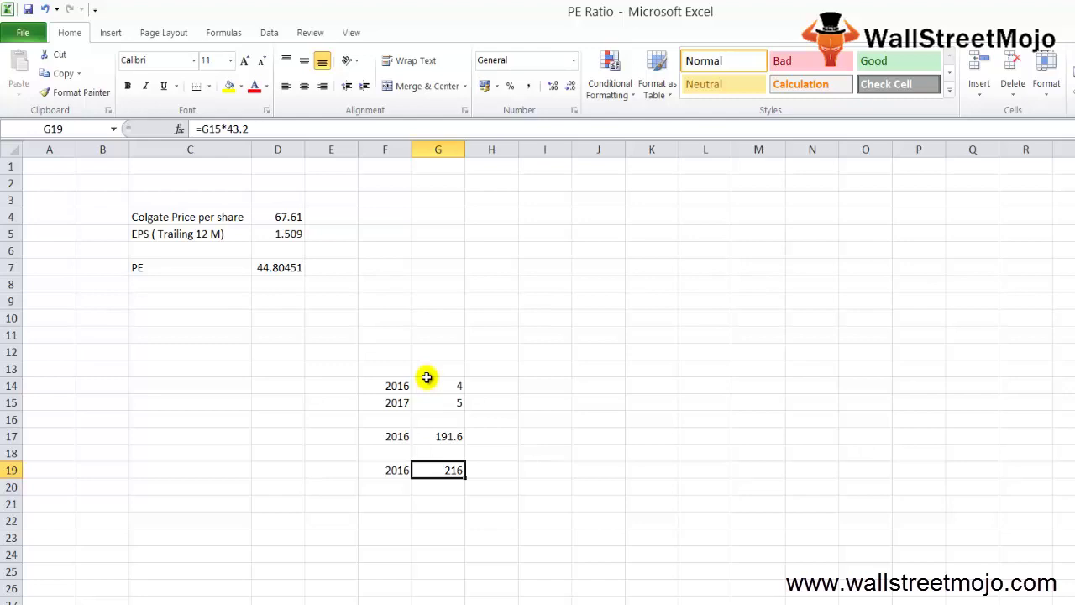
Switch back to the article in the browser and examine the comparable company table that excludes HHH
key(alt+Tab)
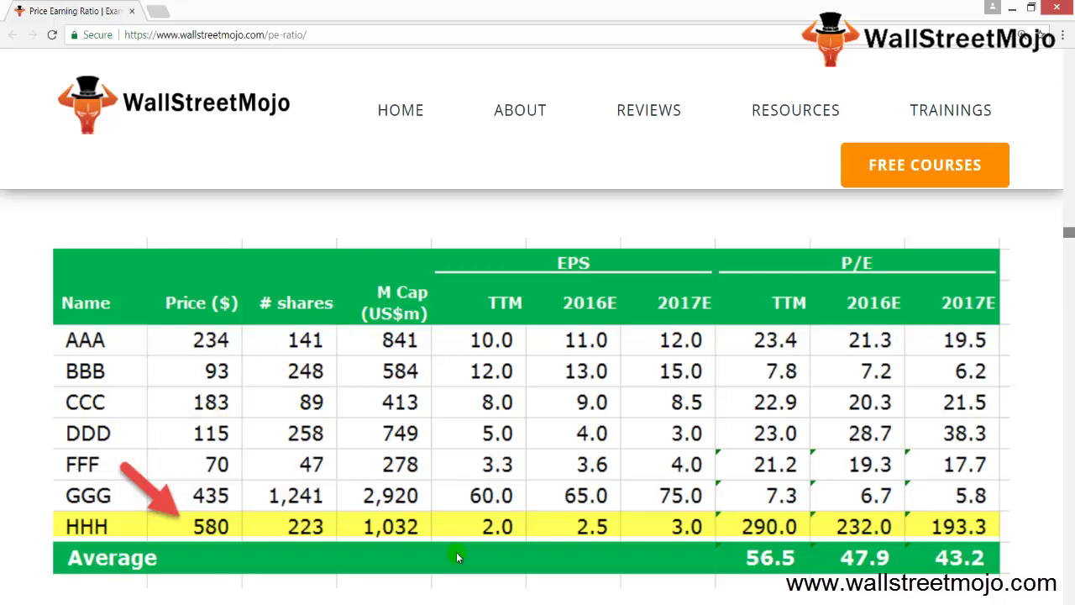
scroll(456, 551, down, 10)
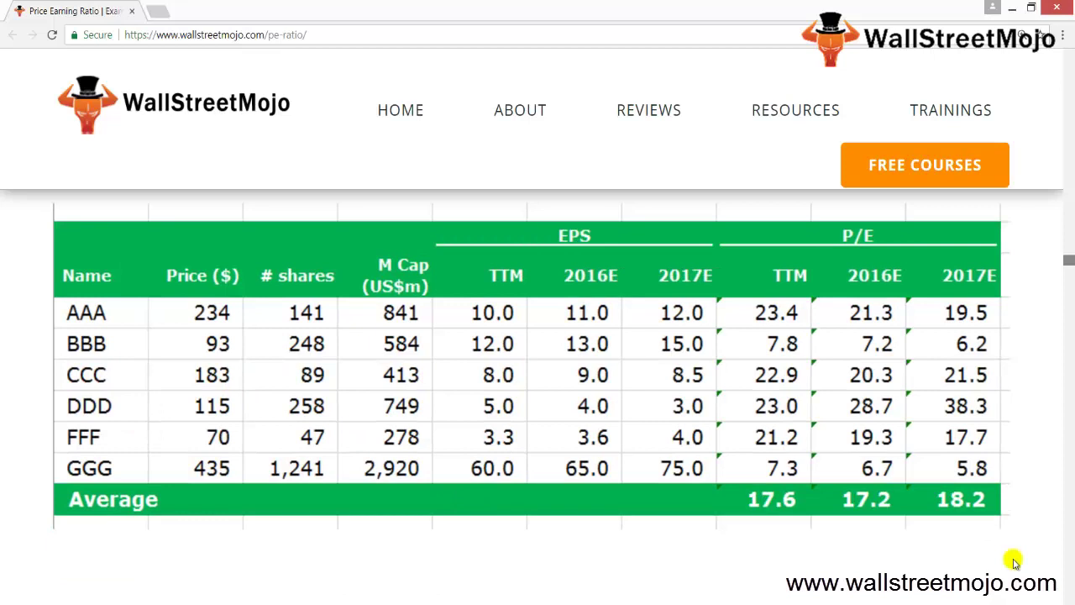